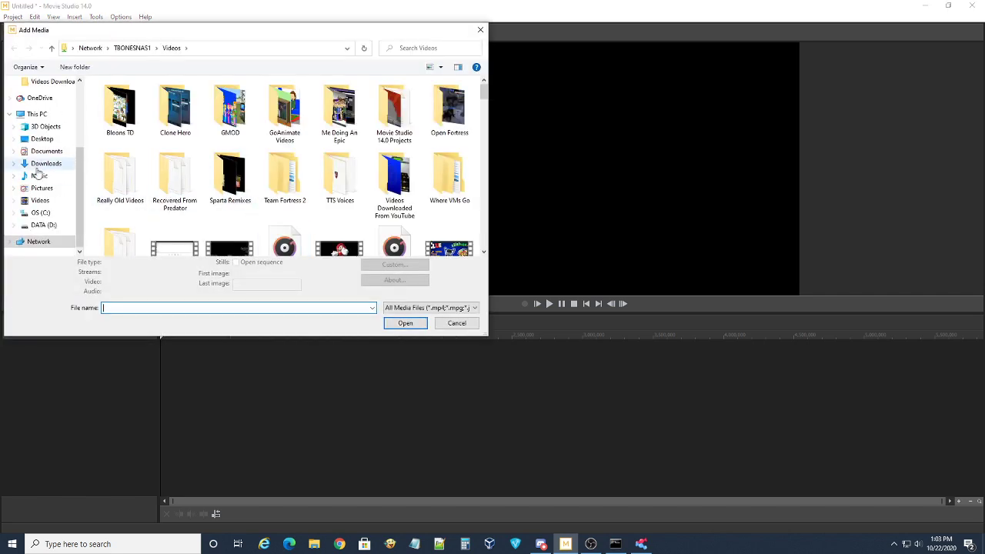
Import the cartoon video from the Videos folder and drag it onto the timeline
scroll(37, 174, "up", 3)
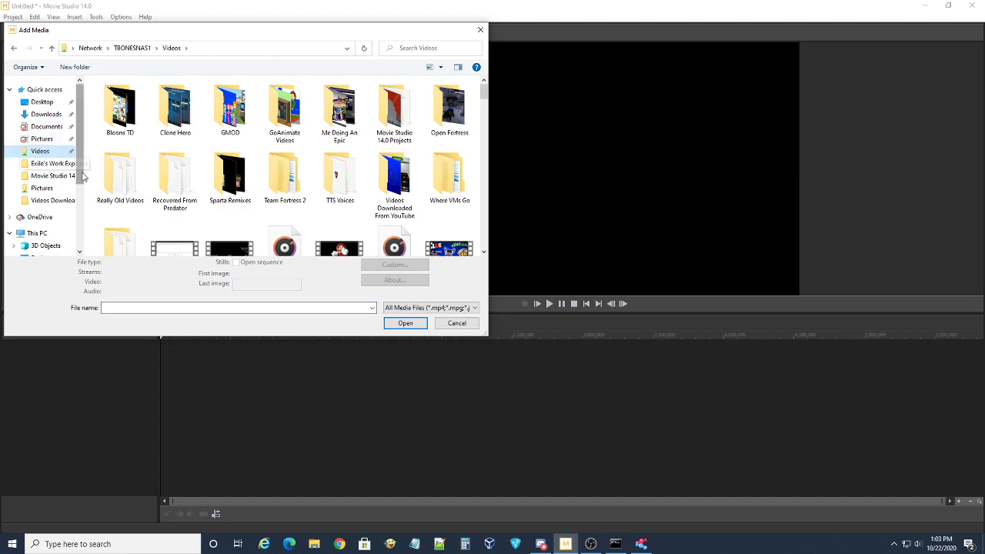
left_click(46, 114)
scroll(42, 228, "down", 2)
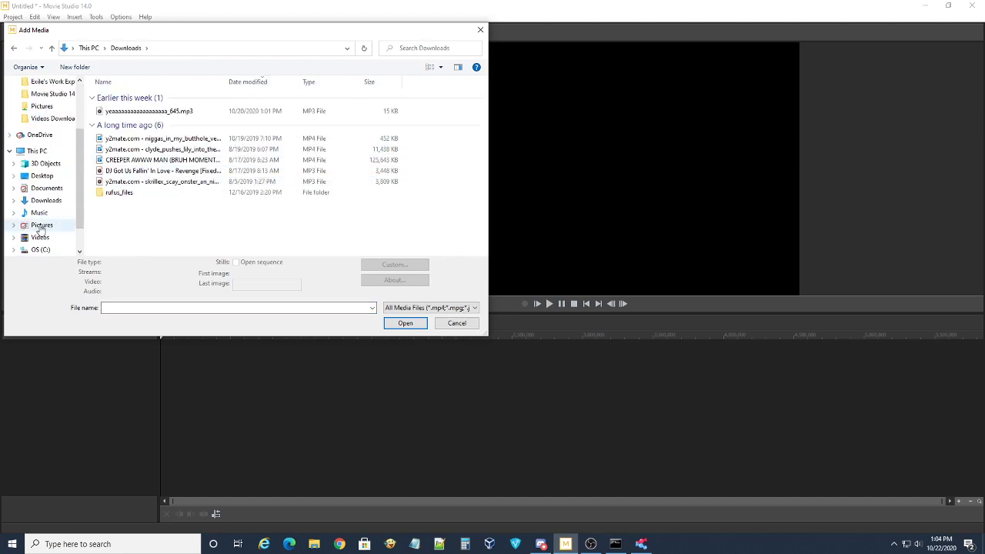
left_click(40, 237)
double_click(453, 116)
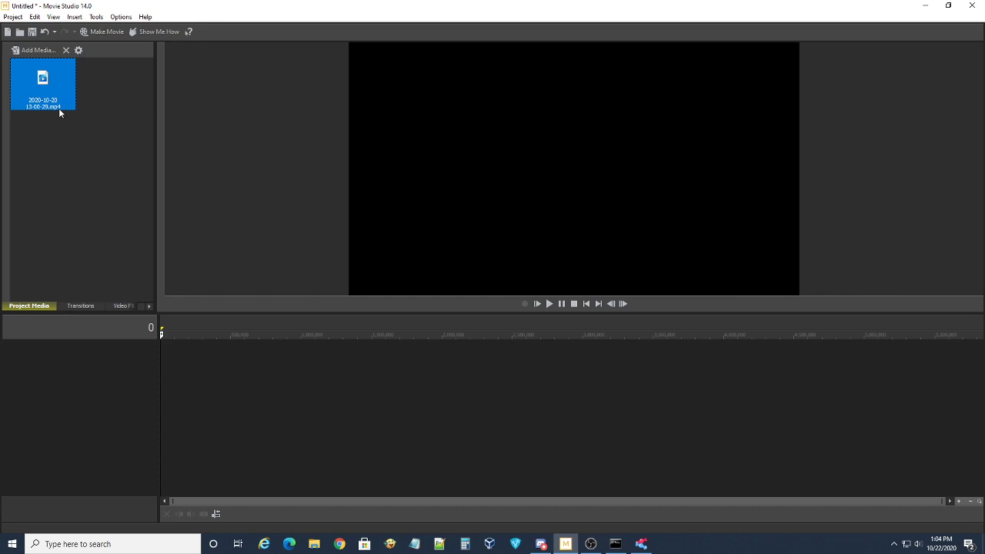
left_click_drag(58, 108, 177, 362)
Set the playhead just before the first spoken line and bring up Balabolka
left_click(393, 404)
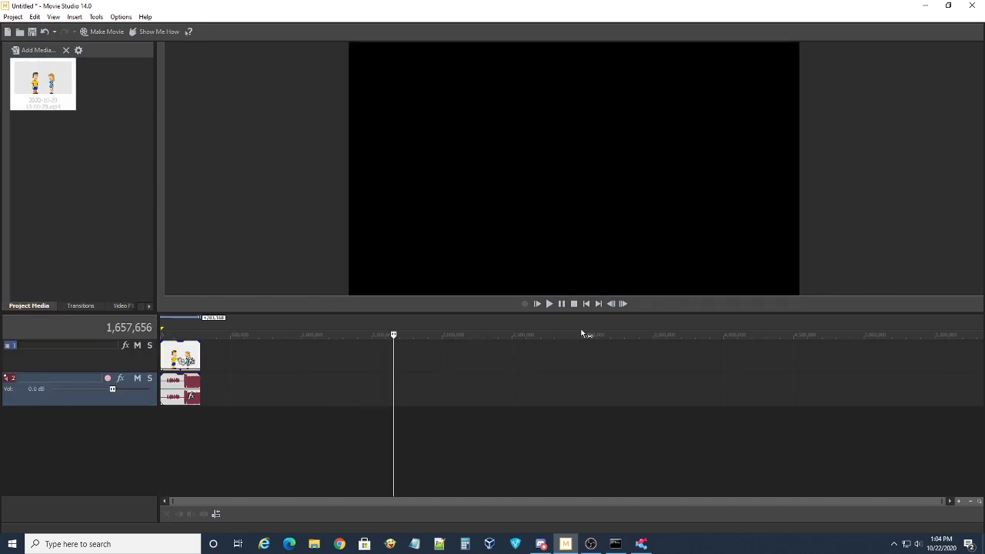
left_click(585, 303)
left_click(166, 418)
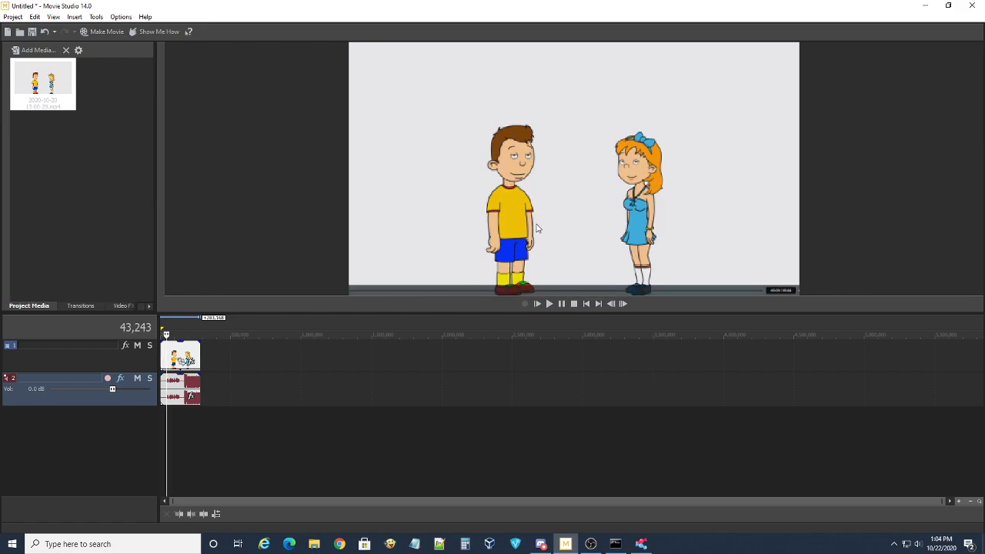
left_click_drag(945, 500, 257, 501)
left_click(234, 435)
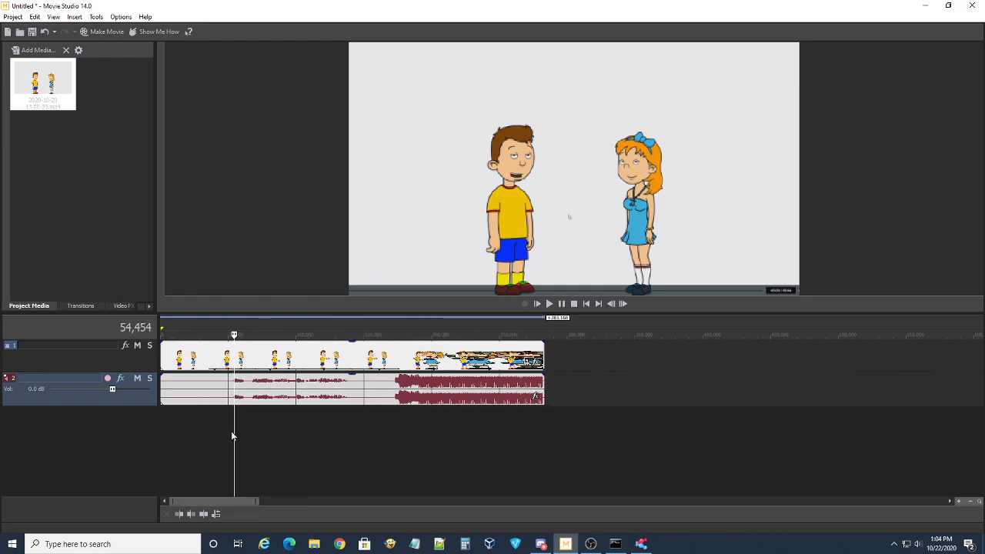
left_click(232, 435)
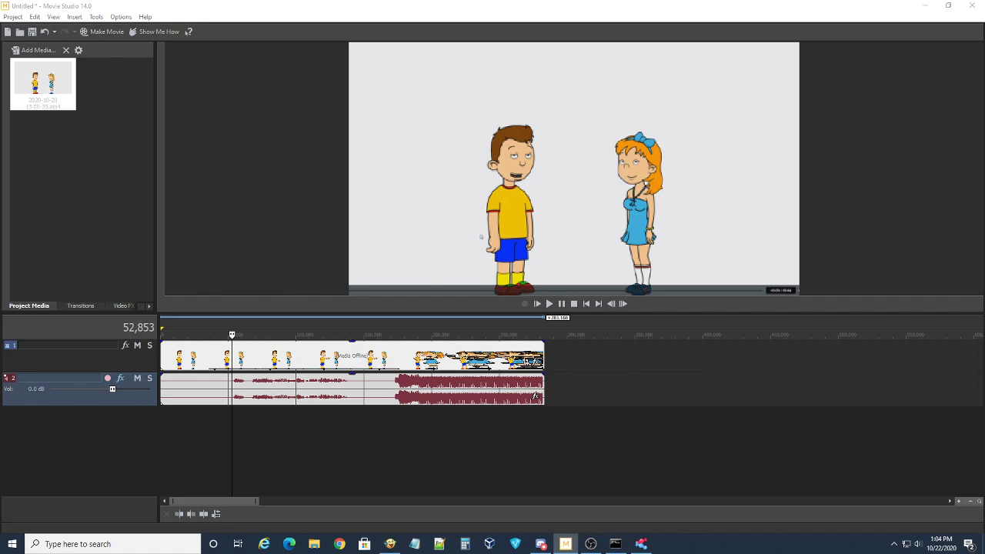
left_click(390, 544)
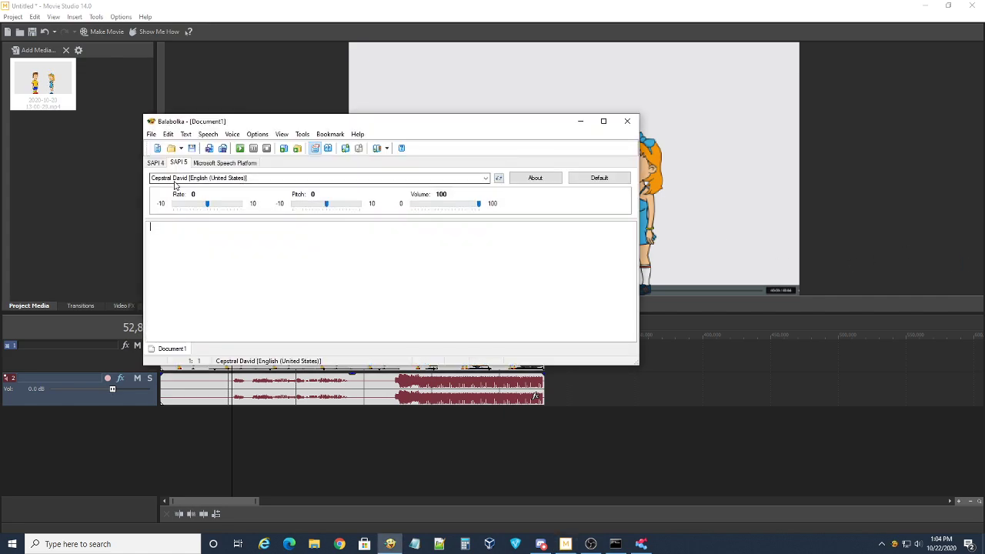
left_click(208, 177)
left_click(209, 178)
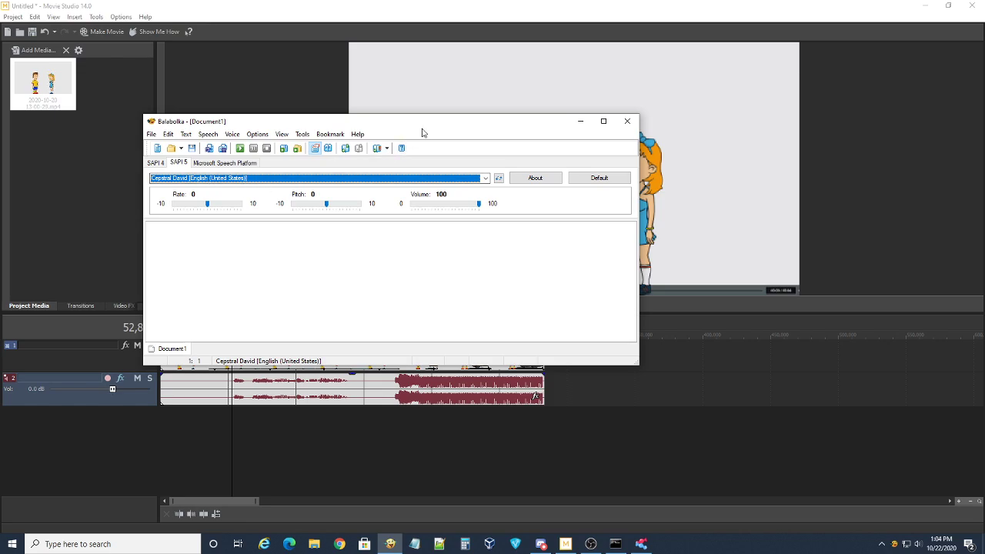
left_click_drag(422, 133, 509, 156)
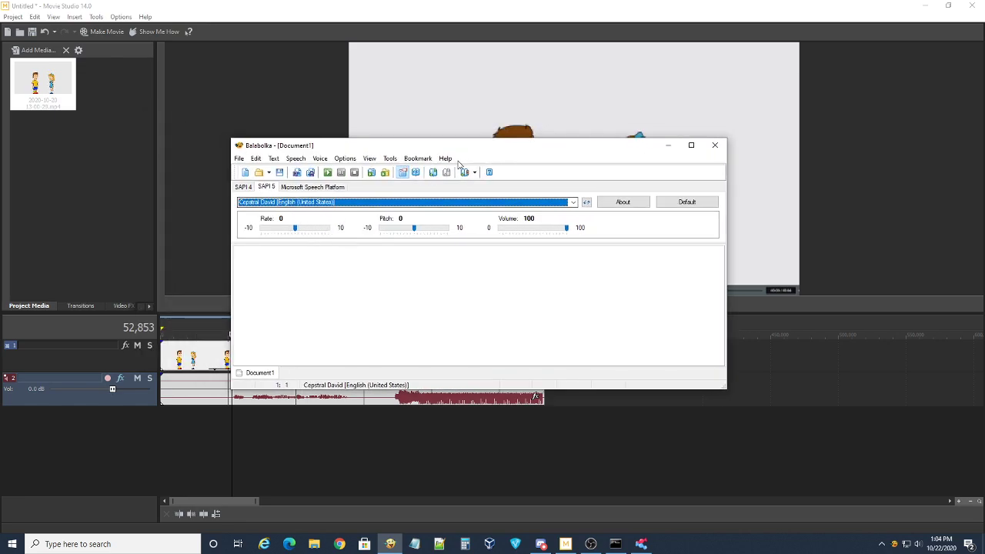
left_click(472, 103)
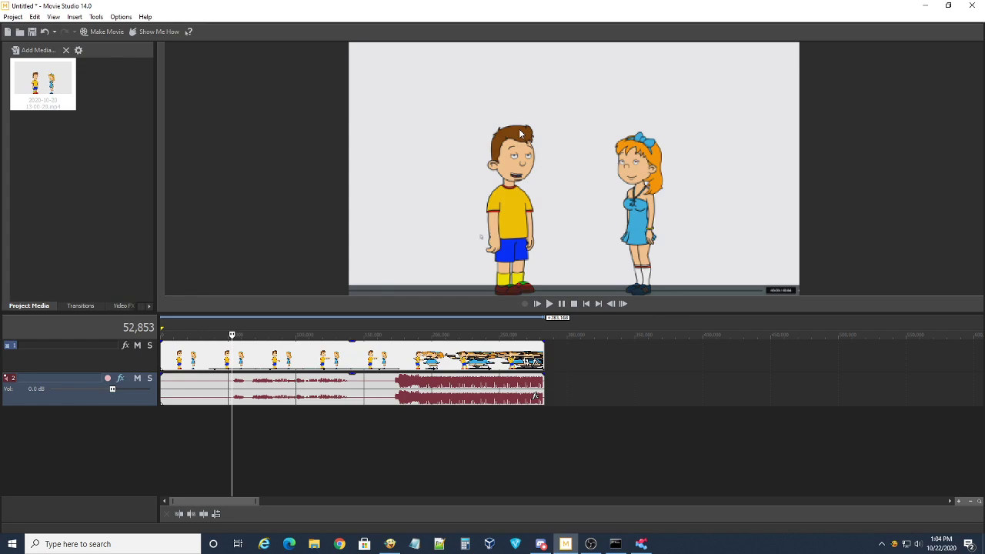
left_click(550, 304)
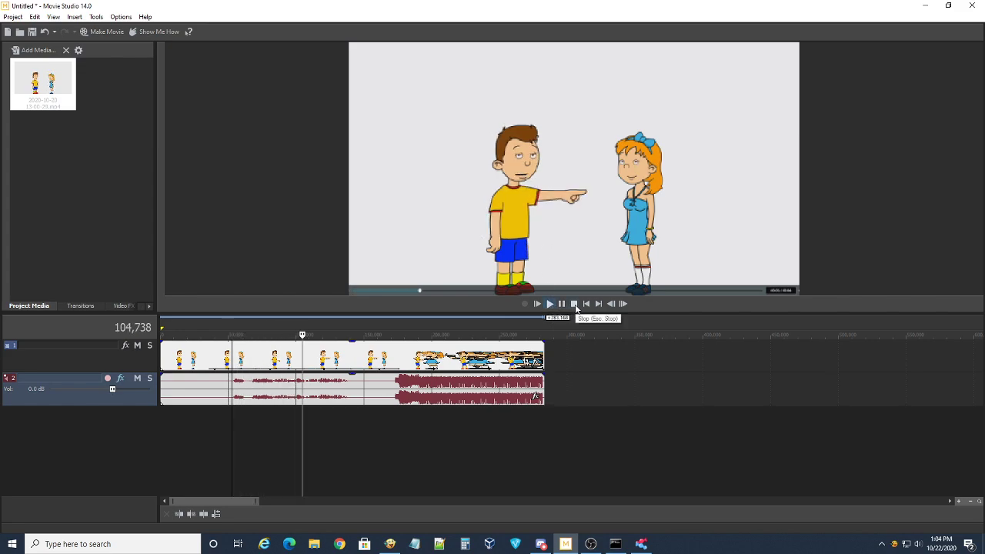
left_click(574, 305)
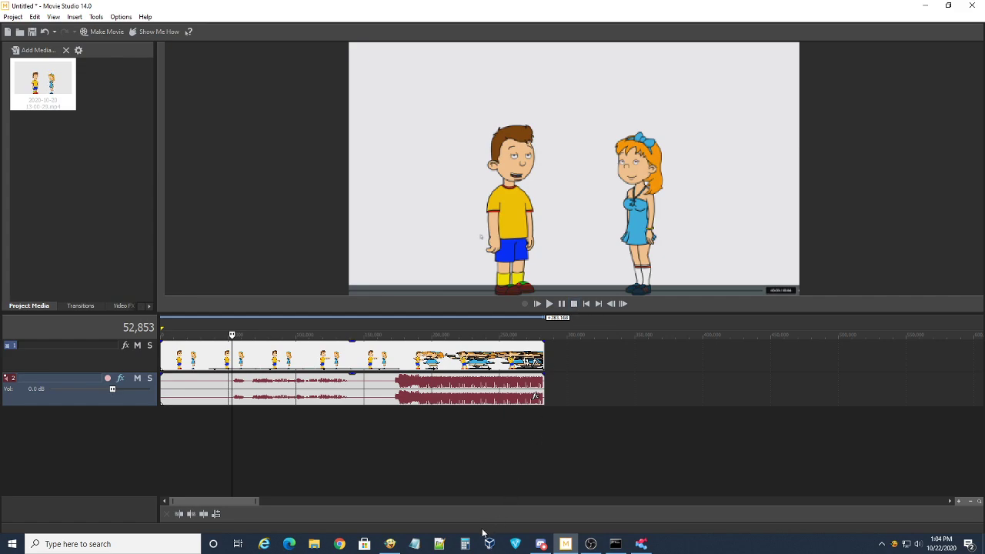
left_click(391, 544)
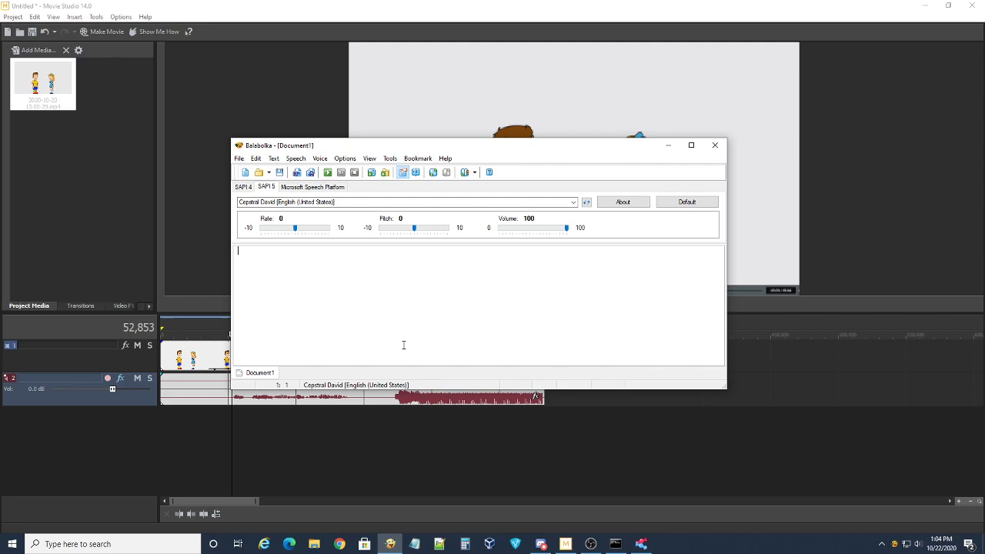
Save 'This here is my sister Rosie.' in Cepstral David's voice as WAV in Music, then close Balabolka unsaved
type("This here is my sister Rosie.")
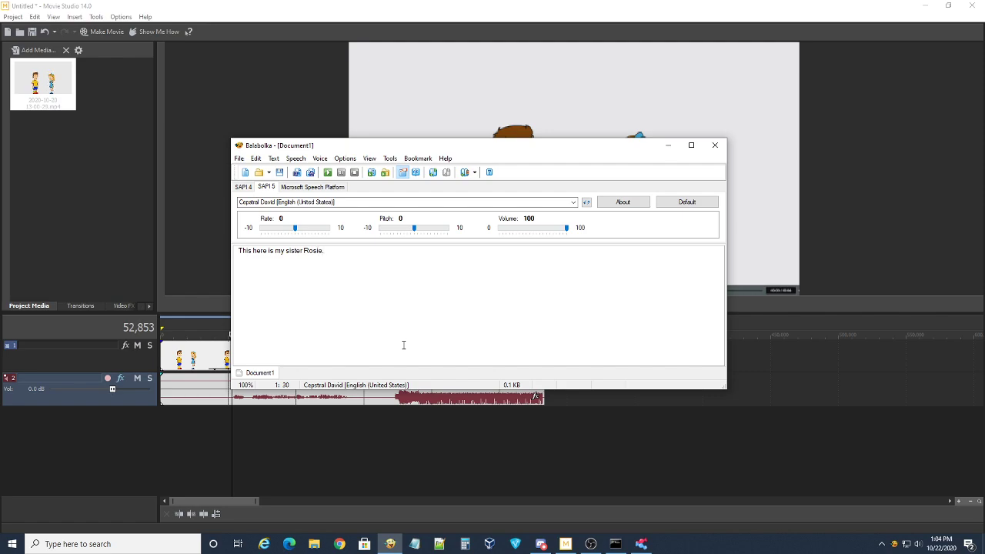
left_click(327, 173)
left_click(240, 158)
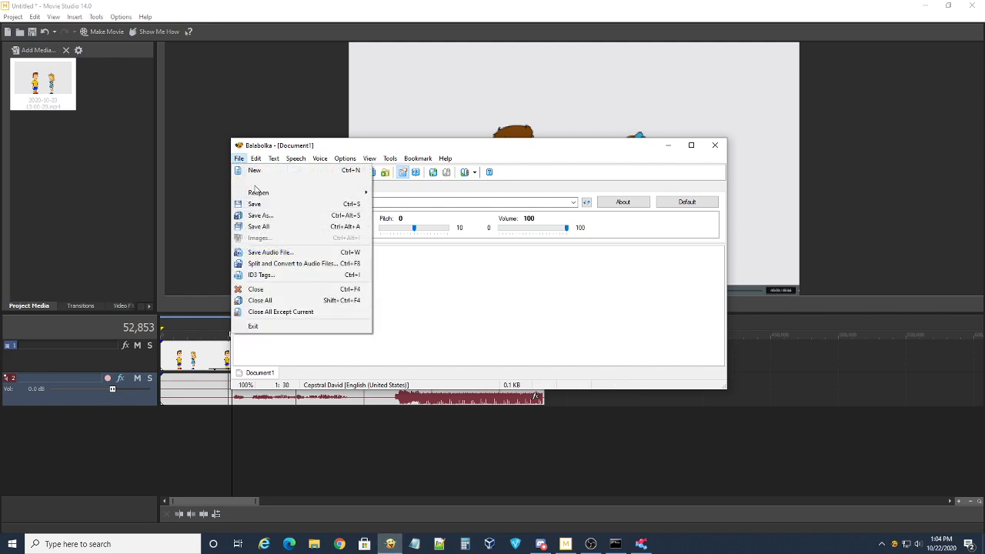
left_click(264, 254)
scroll(361, 285, "up", 2)
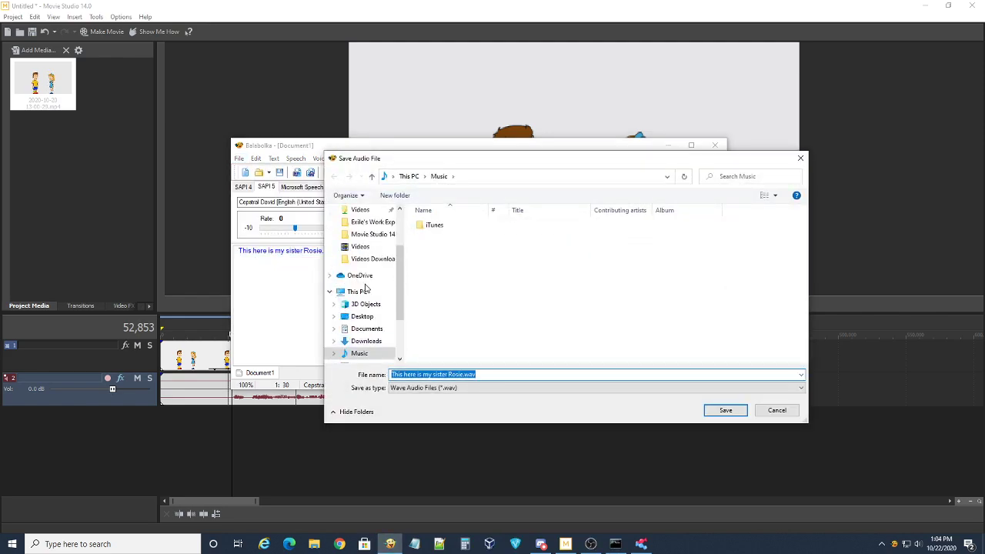
left_click(726, 410)
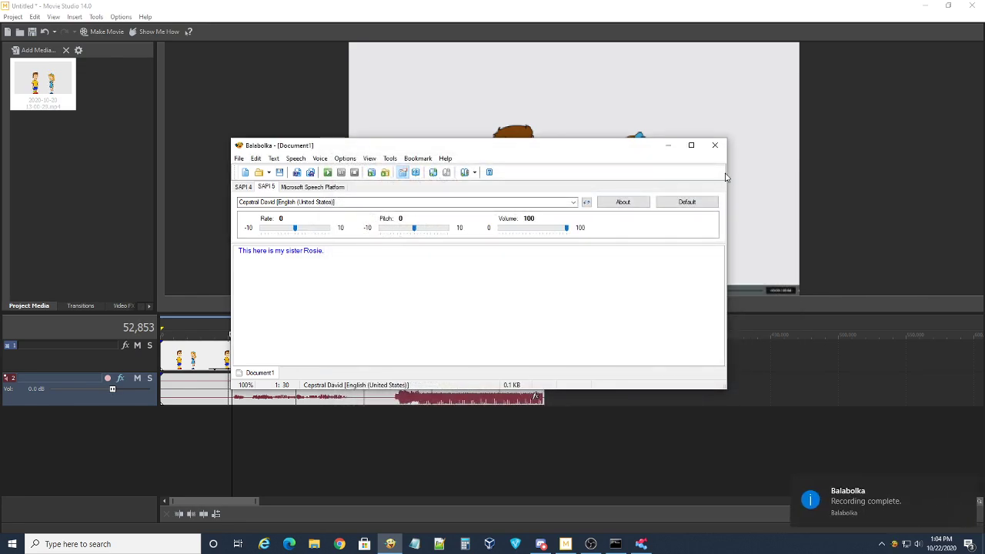
left_click(714, 149)
left_click(504, 307)
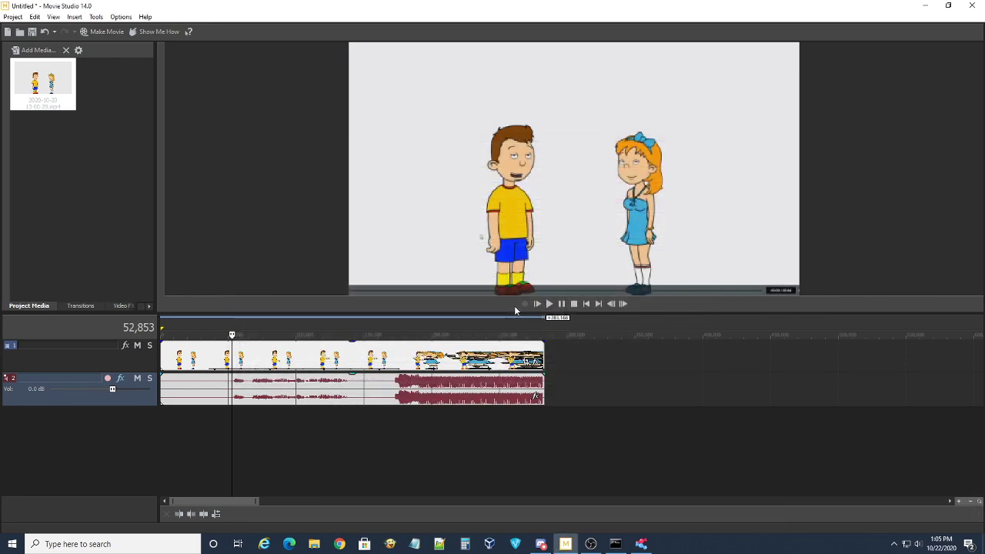
Import 'This here is my sister Rosie.wav' from the Music folder into Project Media
left_click(30, 51)
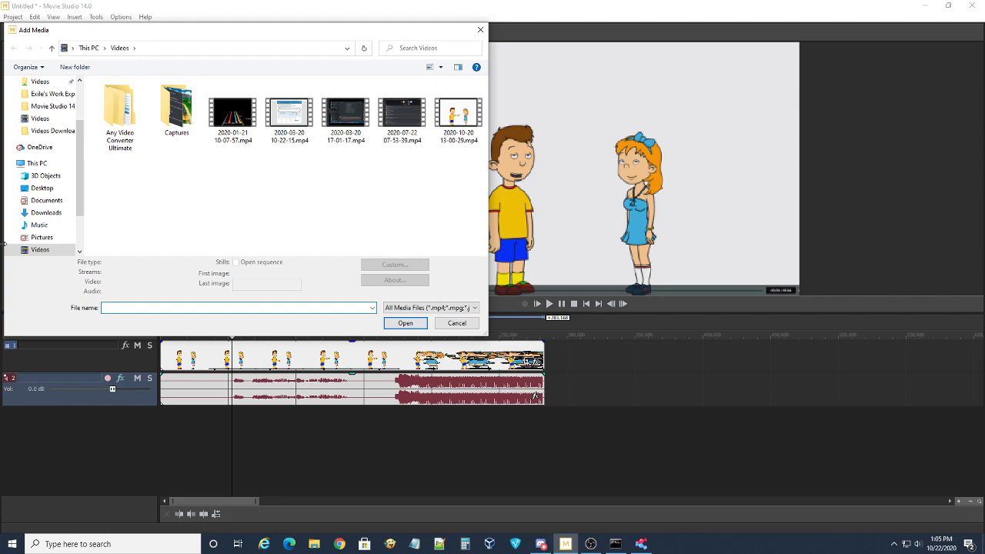
left_click(39, 225)
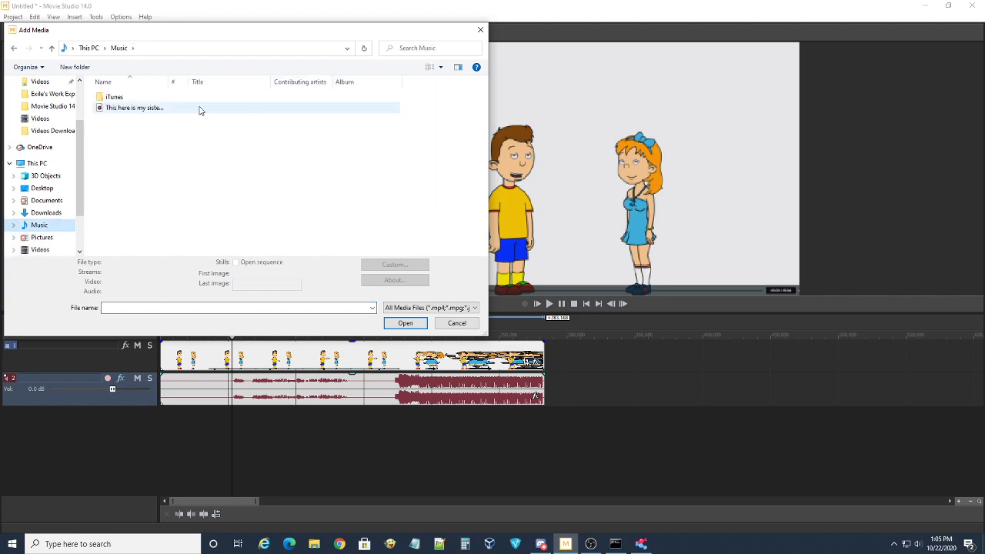
double_click(137, 108)
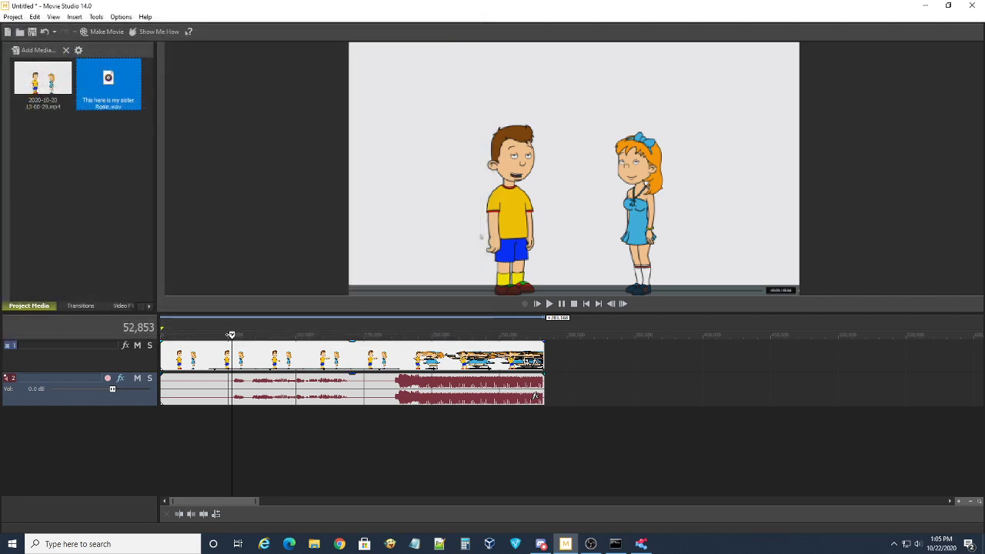
Create an empty third audio track by duplicating track 2 and clearing the copy
left_click_drag(257, 501, 214, 501)
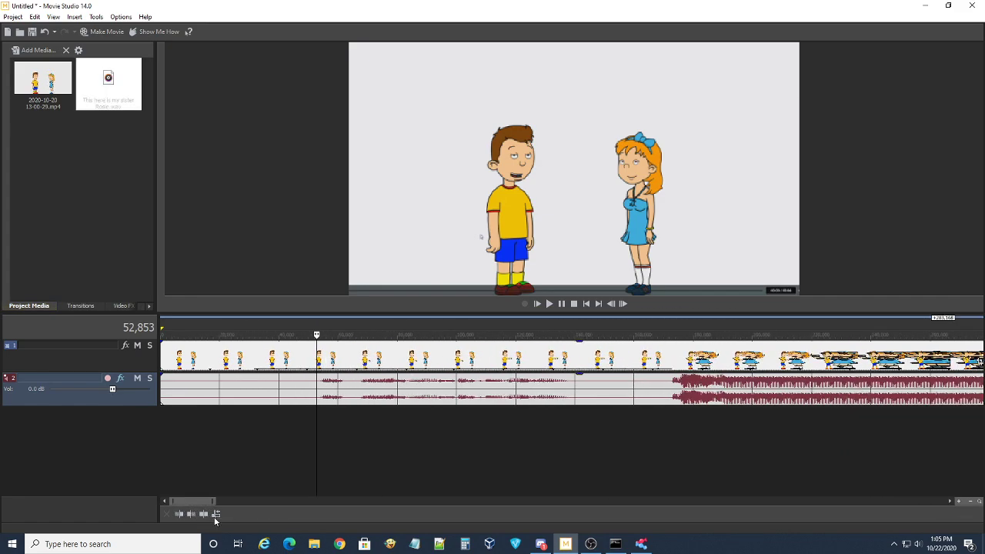
right_click(80, 382)
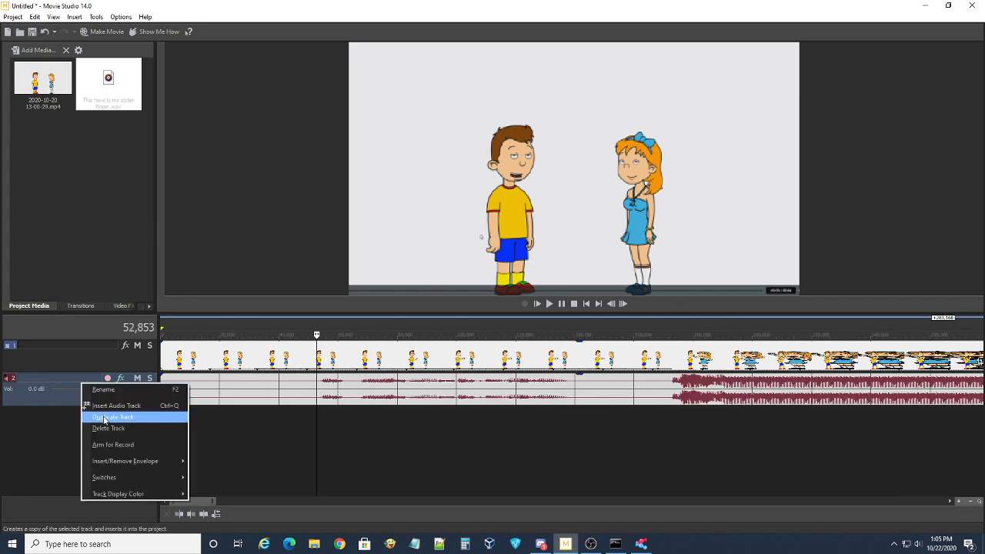
left_click(113, 417)
right_click(81, 381)
left_click(110, 429)
Place the Rosie voice clip on track 3 at the playhead and play it back to check
left_click_drag(107, 81, 325, 453)
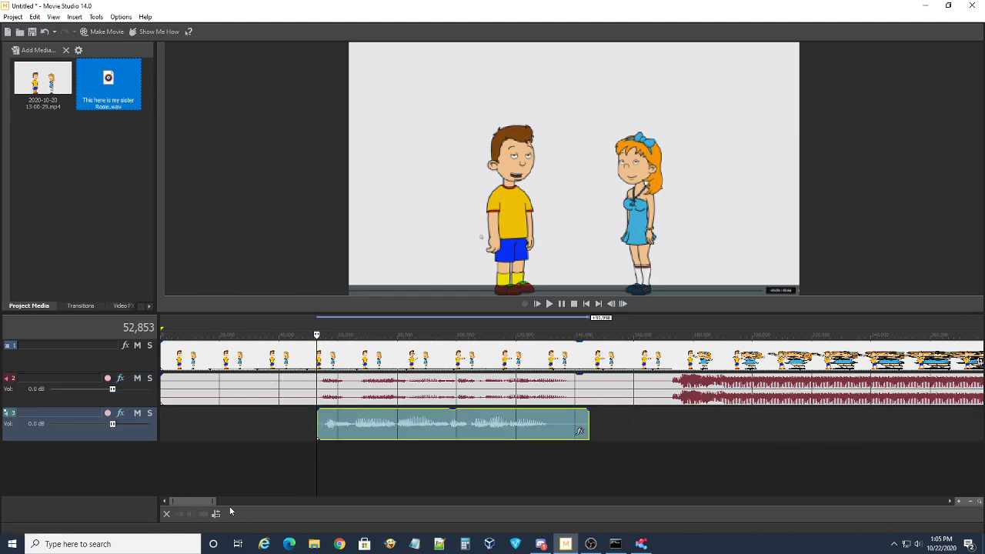
left_click_drag(215, 501, 185, 504)
left_click_drag(326, 431, 310, 424)
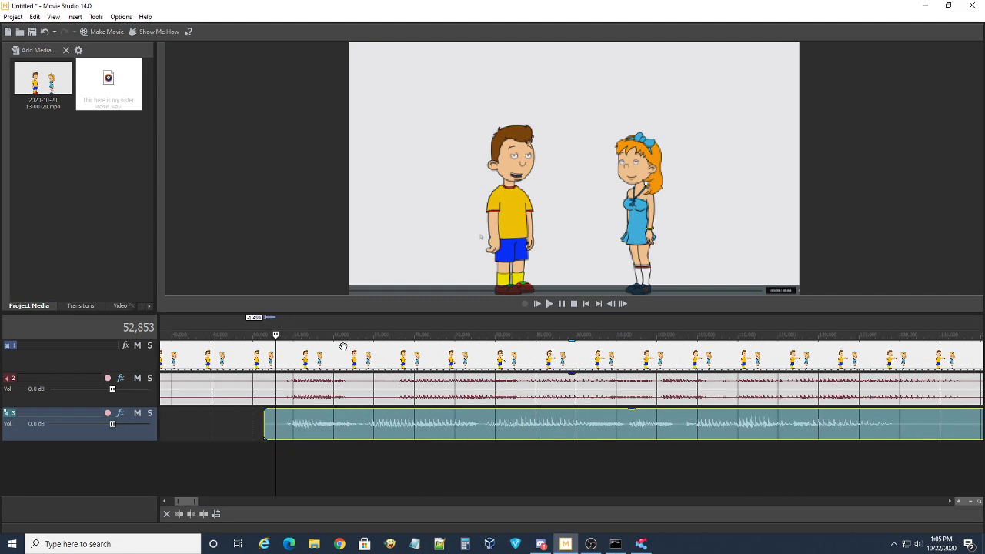
key("space")
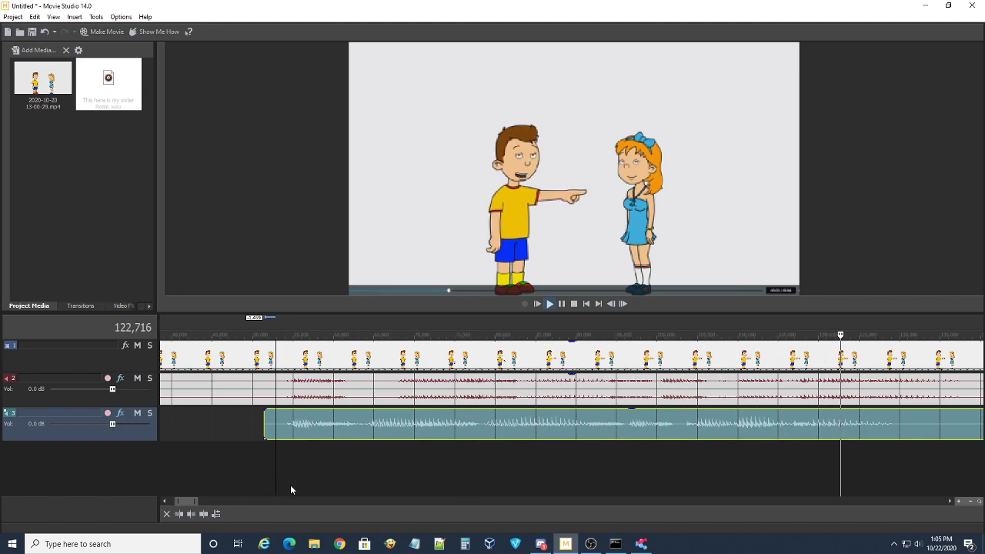
key("space")
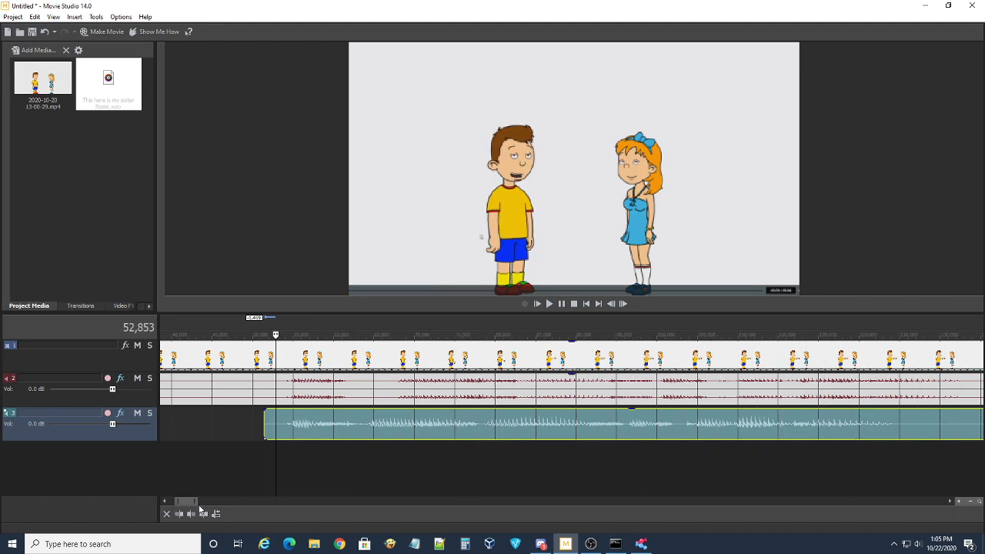
left_click_drag(198, 502, 228, 502)
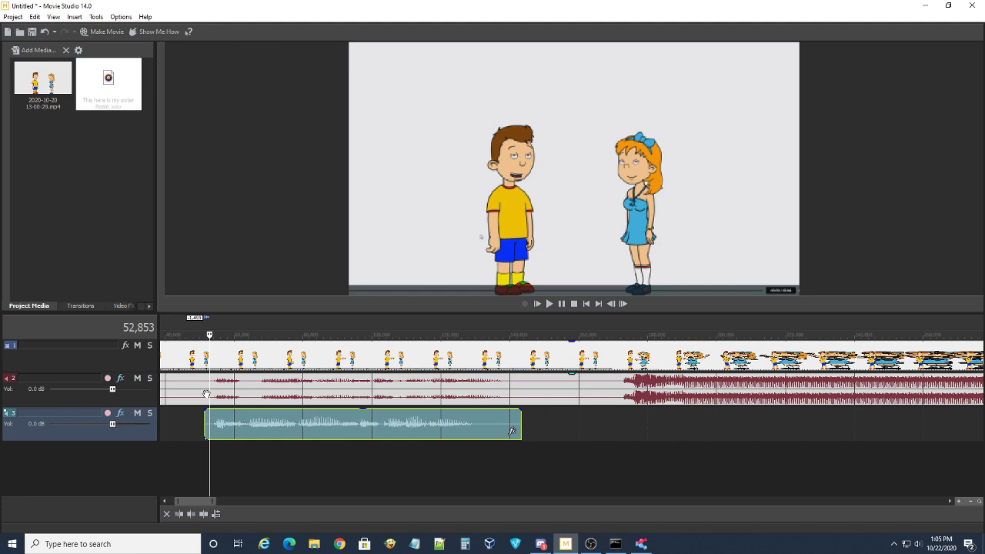
Split track 2's audio at the placeholder line's end and delete the left part
left_click(241, 362)
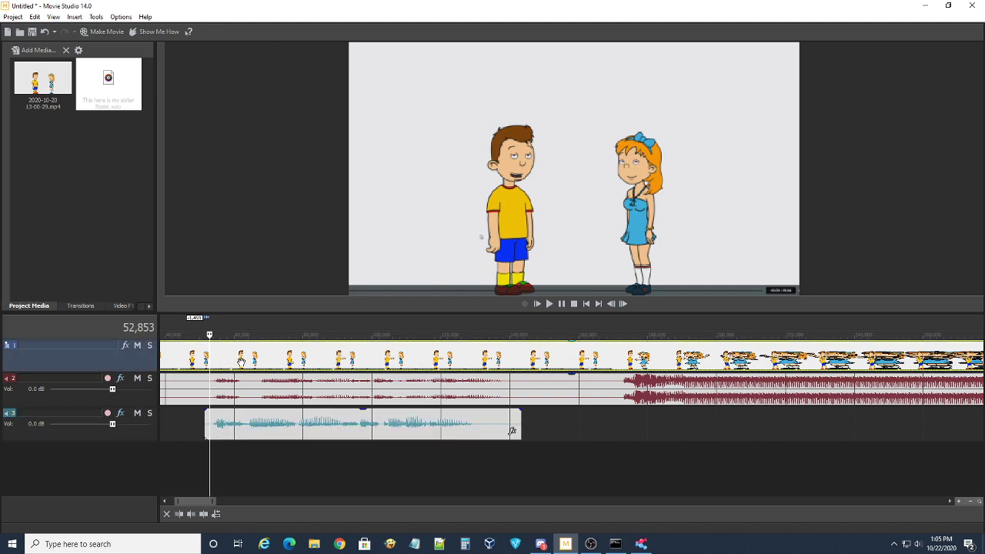
left_click(507, 369)
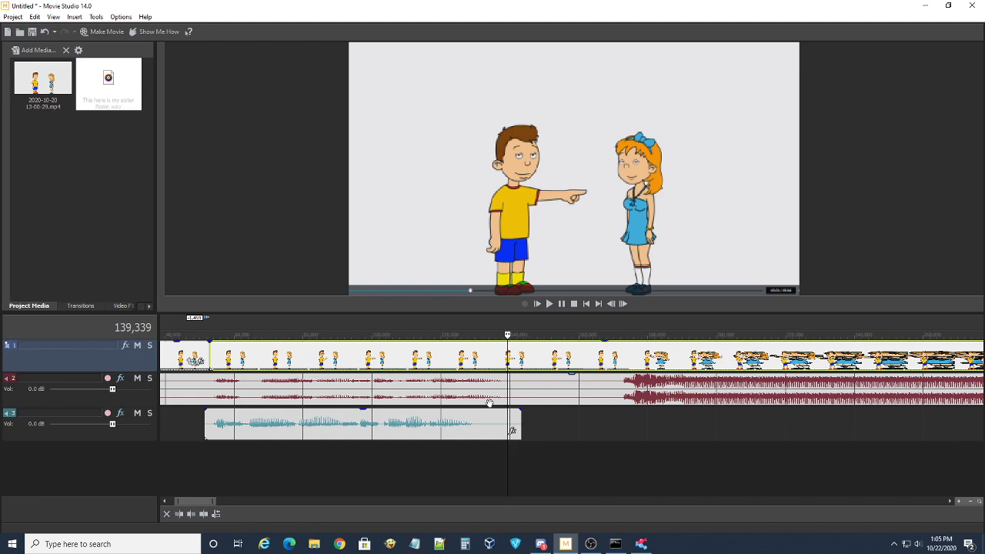
left_click(442, 392)
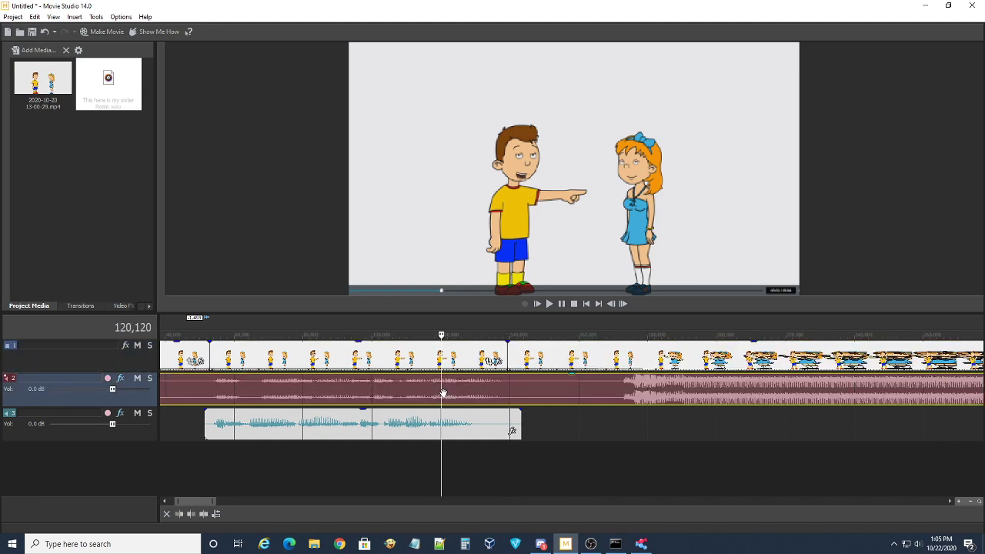
left_click(508, 383)
key("s")
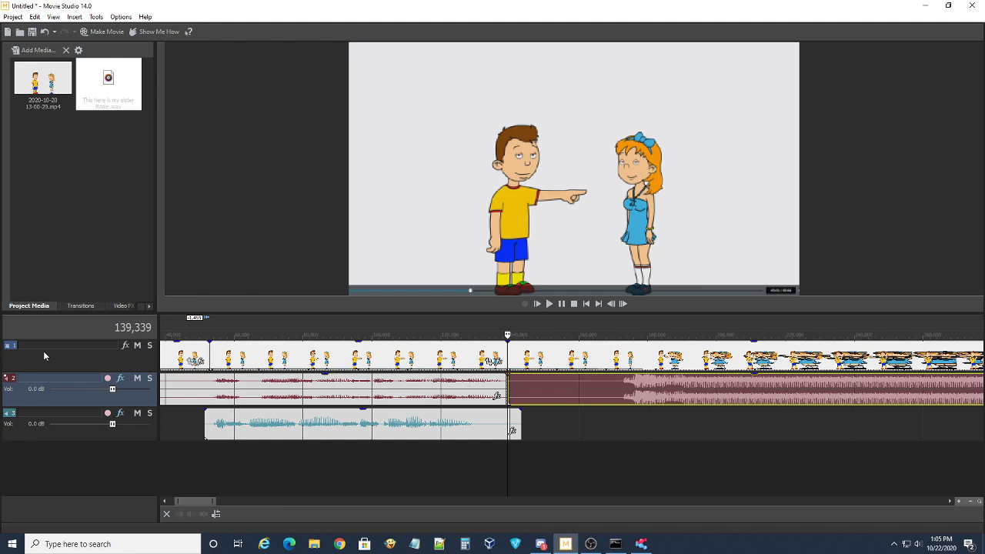
left_click(209, 383)
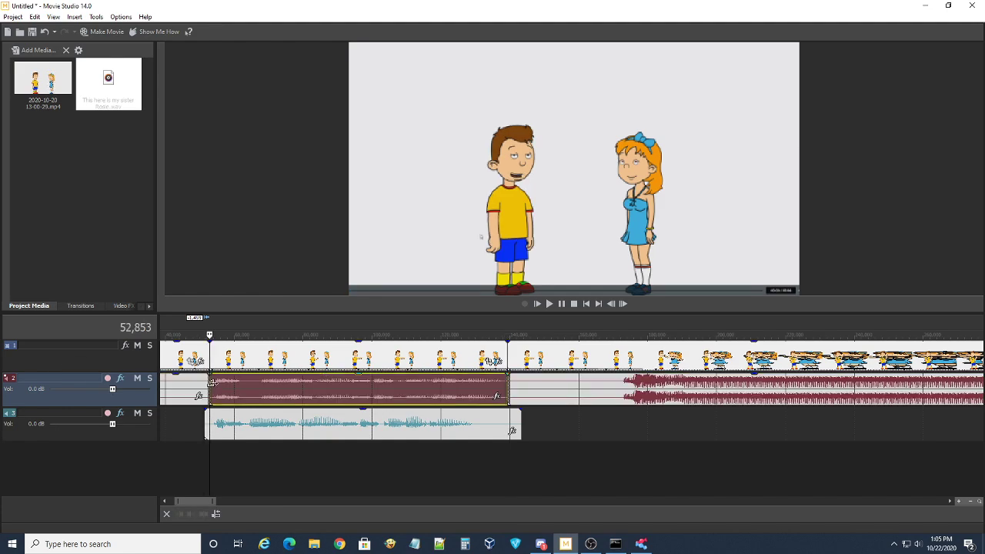
right_click(213, 384)
left_click(240, 276)
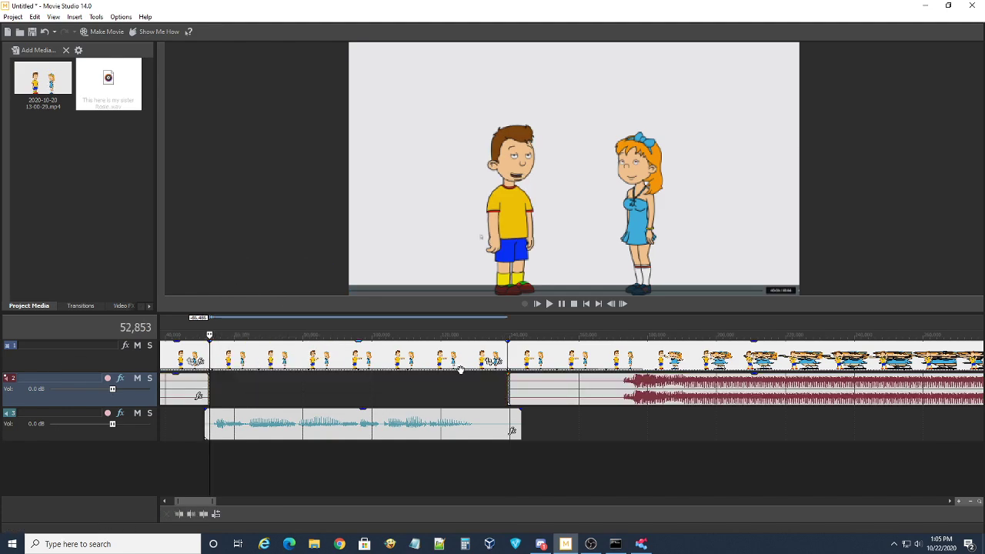
Position the playhead frame by frame at the end of the boy's line
left_click(502, 337)
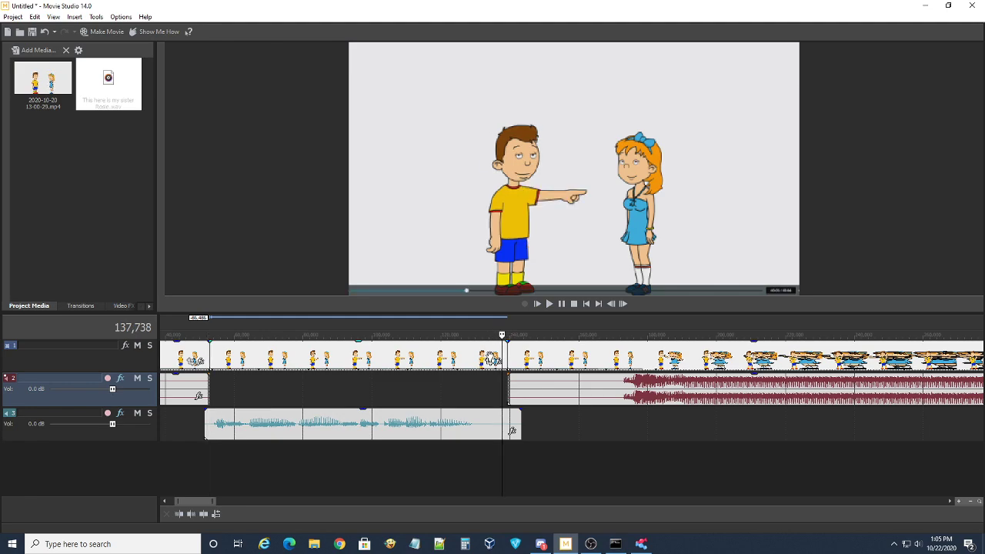
left_click(623, 304)
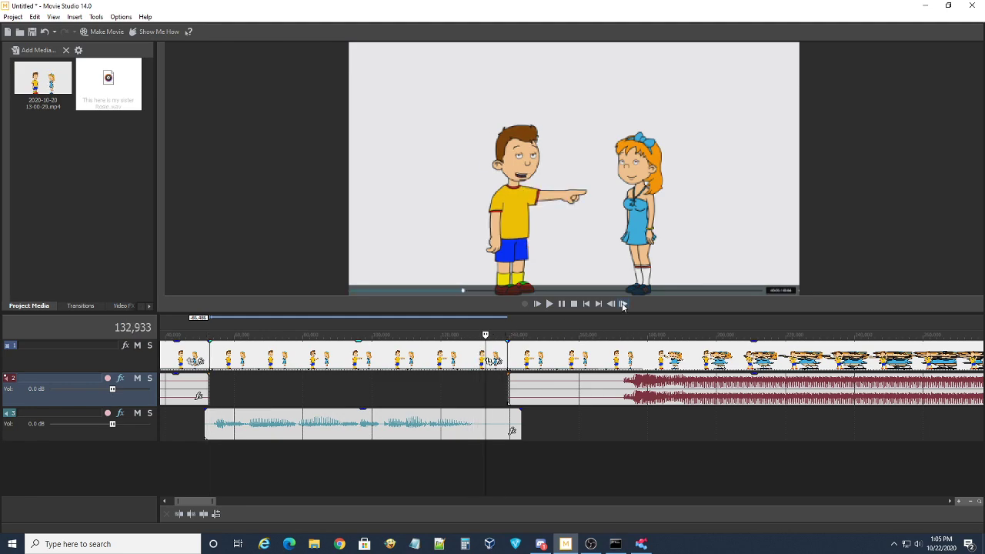
left_click(623, 304)
Move the playhead back two frames and Ctrl-drag the video edge to it to time-stretch
left_click(612, 303)
left_click(612, 304)
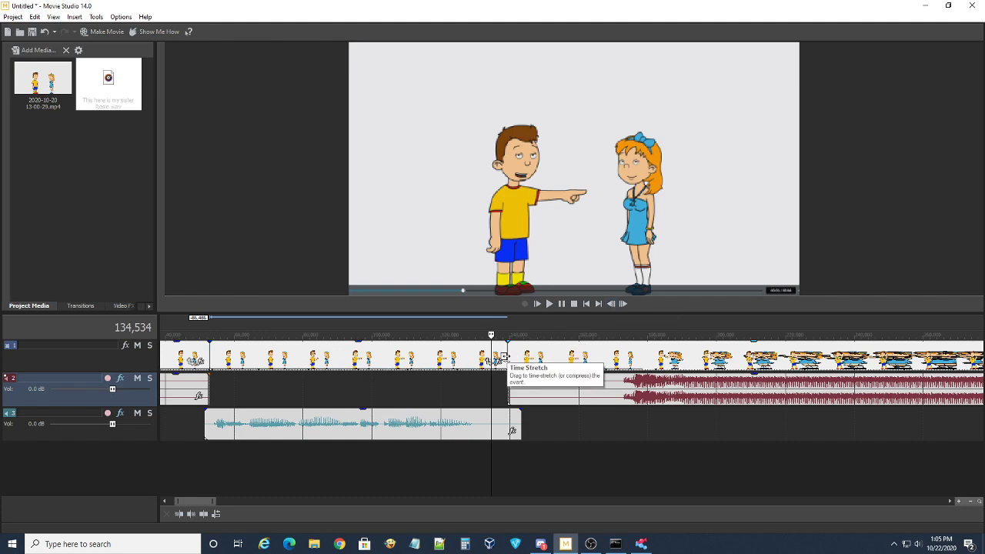
left_click_drag(499, 360, 491, 389)
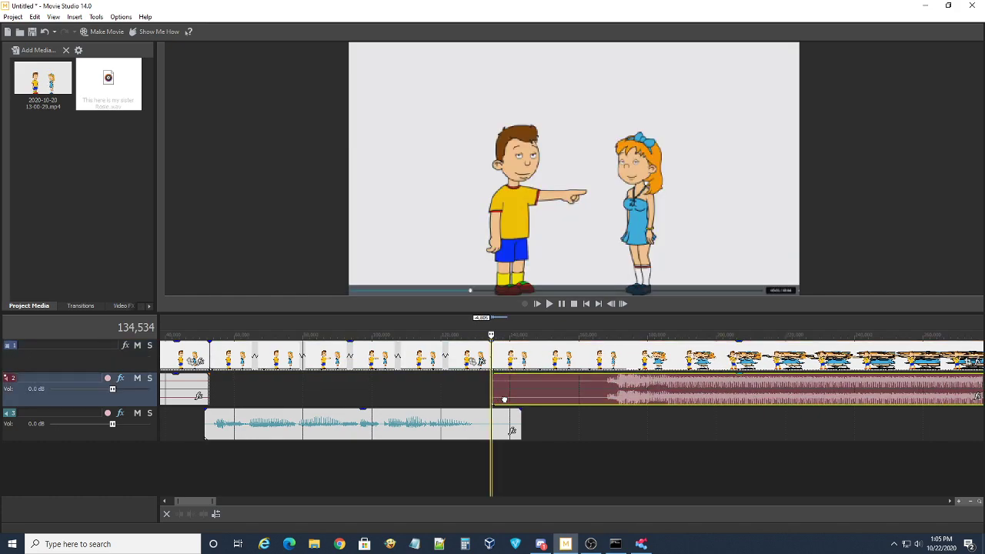
Play back from the start of the line to check the lip sync
left_click(210, 456)
key("space")
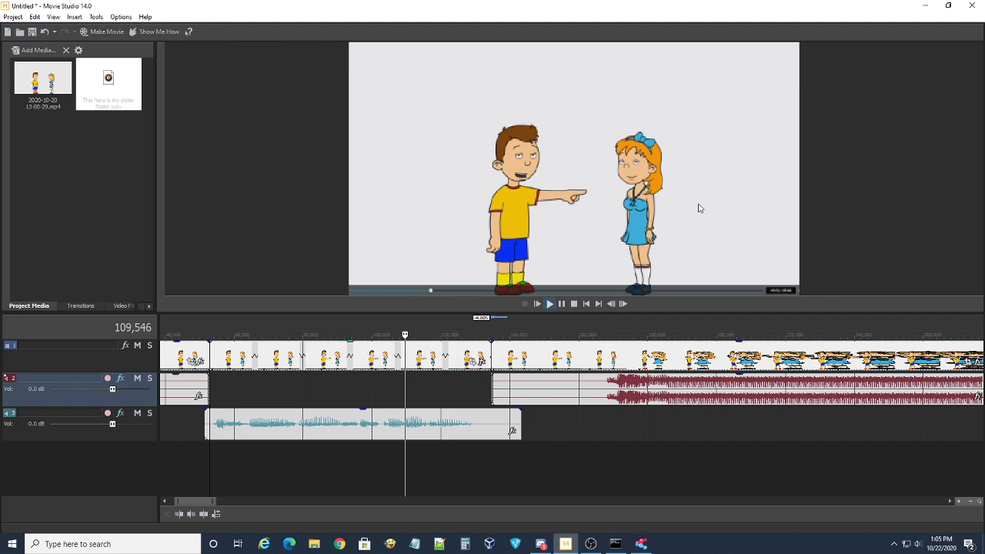
key("space")
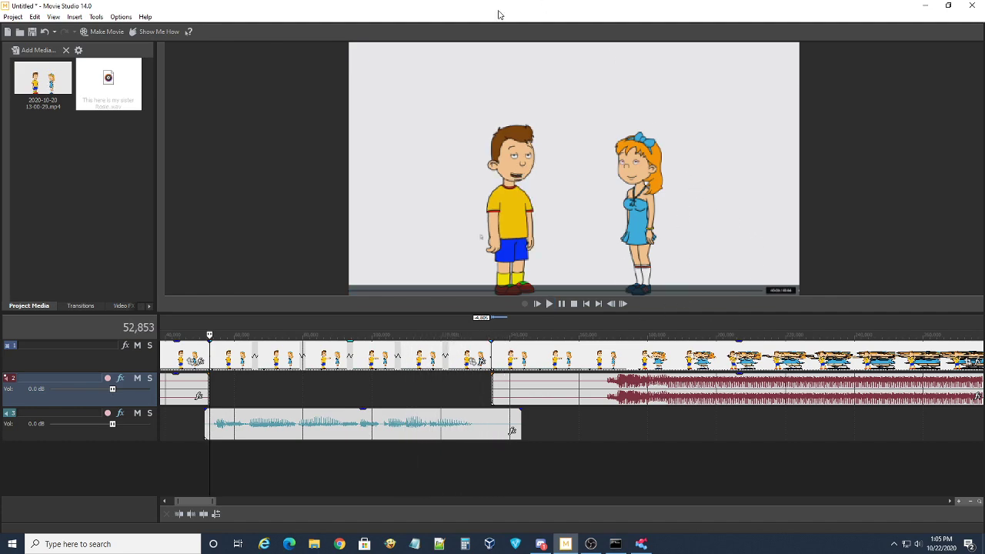